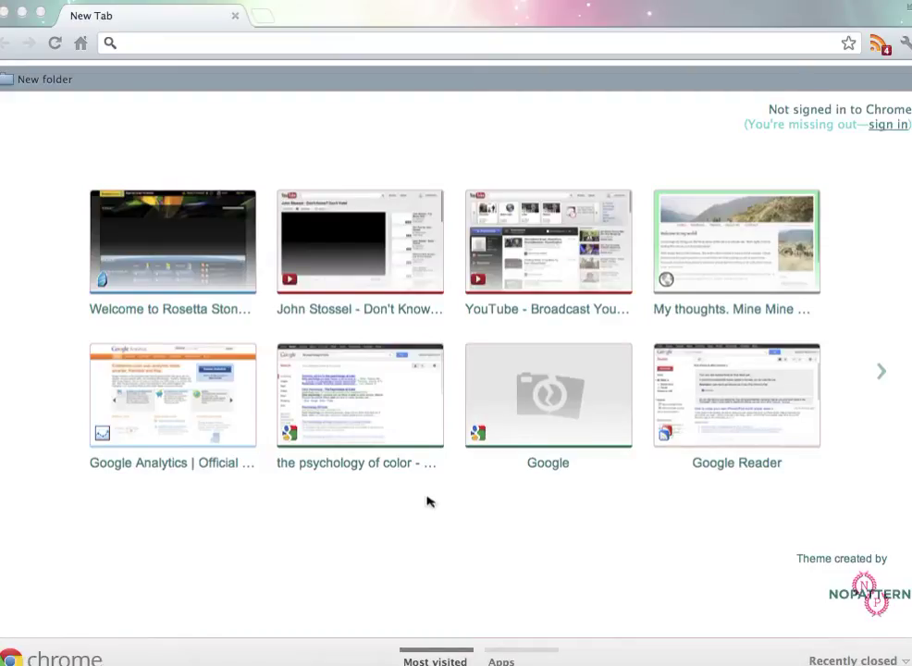
# - Uninstall the RSS Feed Reader extension from its toolbar icon's menu, confirming the removal
pyautogui.rightClick(882, 44)
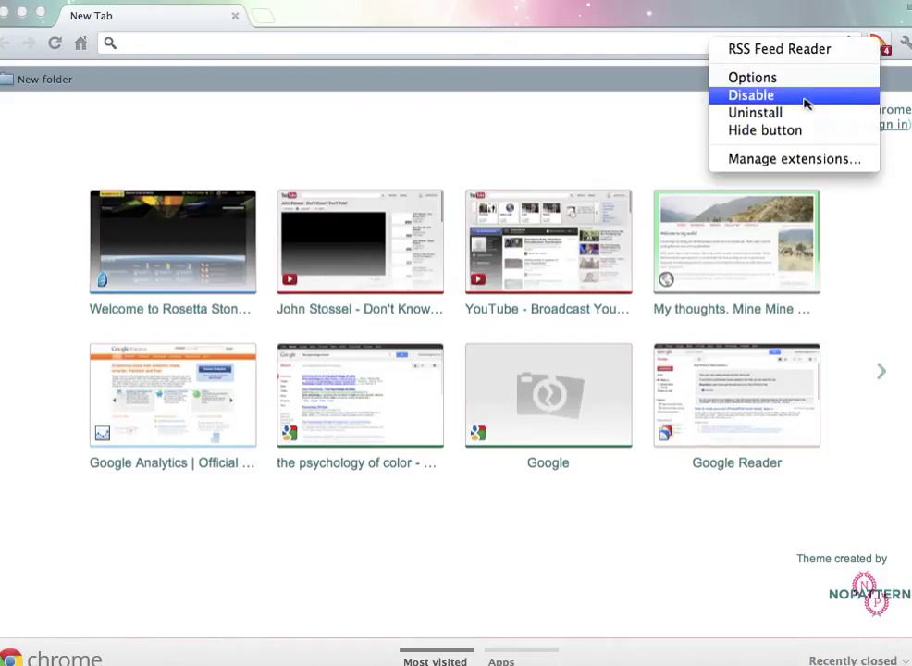
pyautogui.click(804, 113)
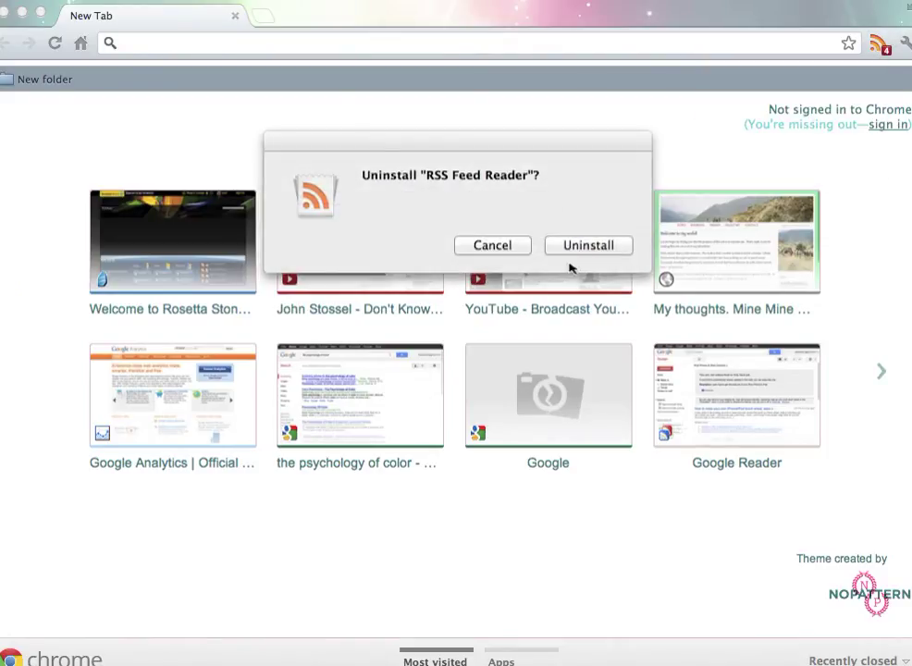
pyautogui.click(580, 245)
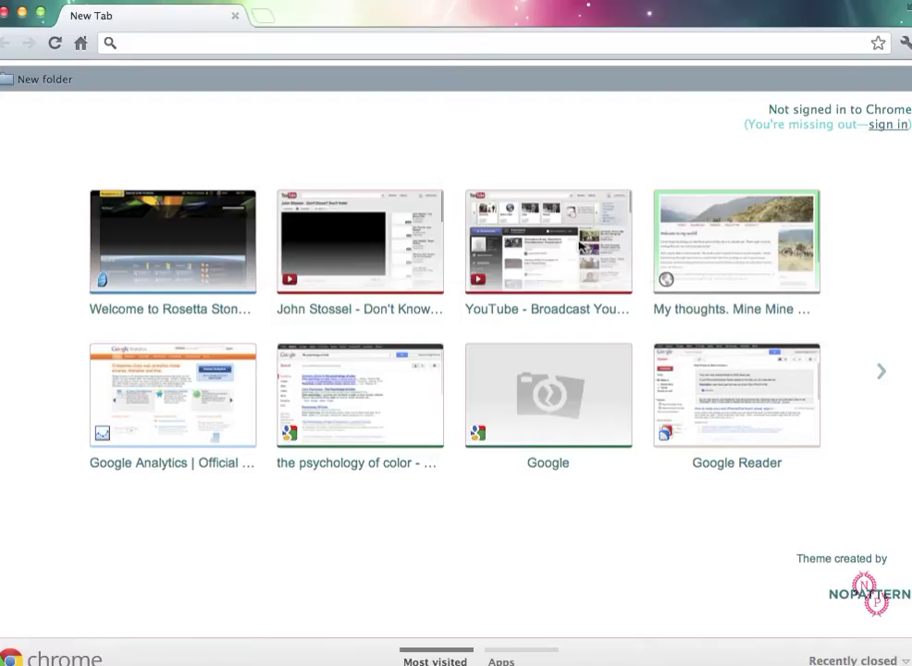
# - Open the Chrome Web Store from Apps and search it for 'rss feed reader'
pyautogui.click(881, 374)
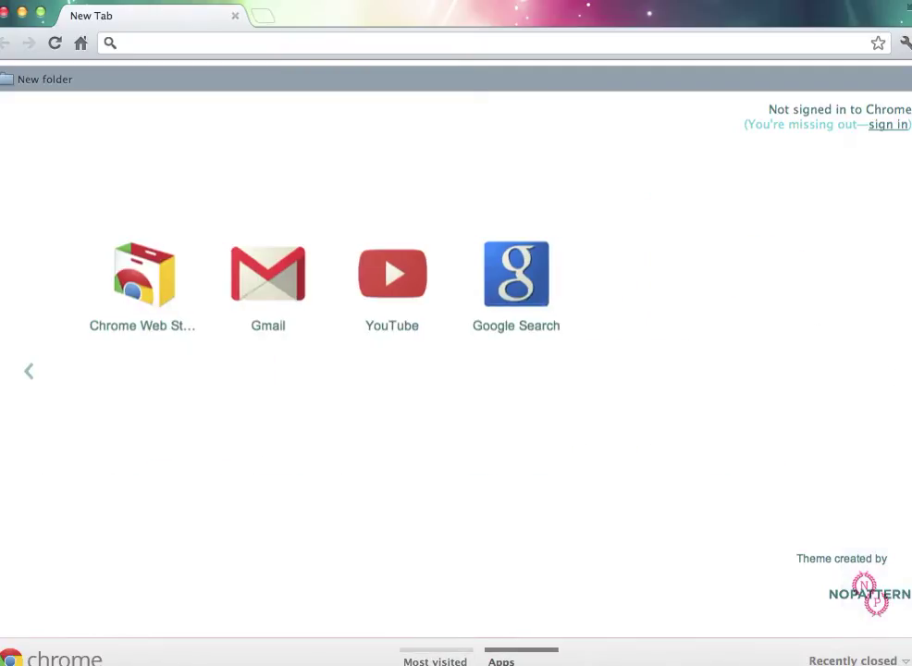
pyautogui.click(146, 277)
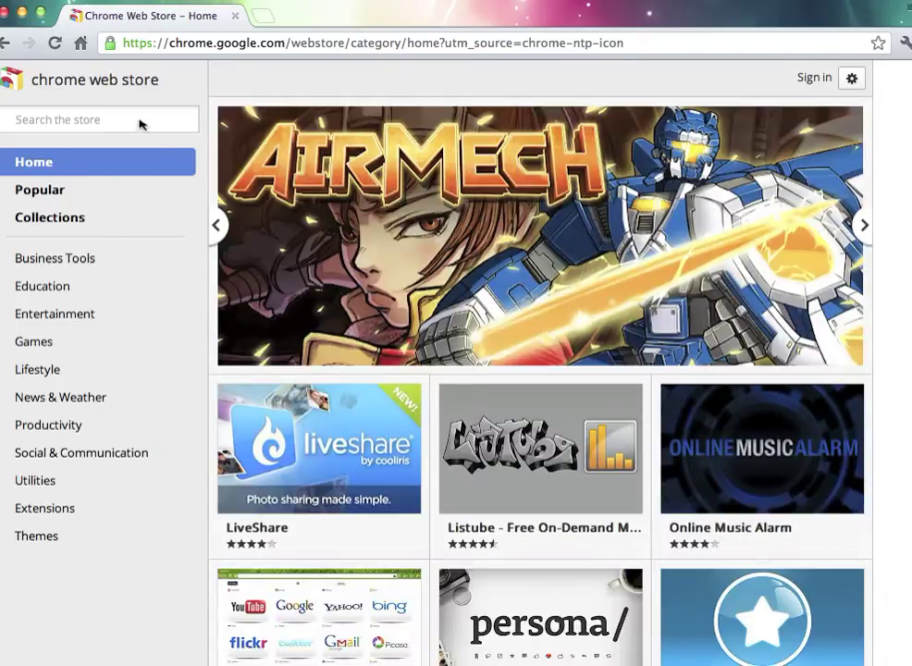
pyautogui.click(141, 123)
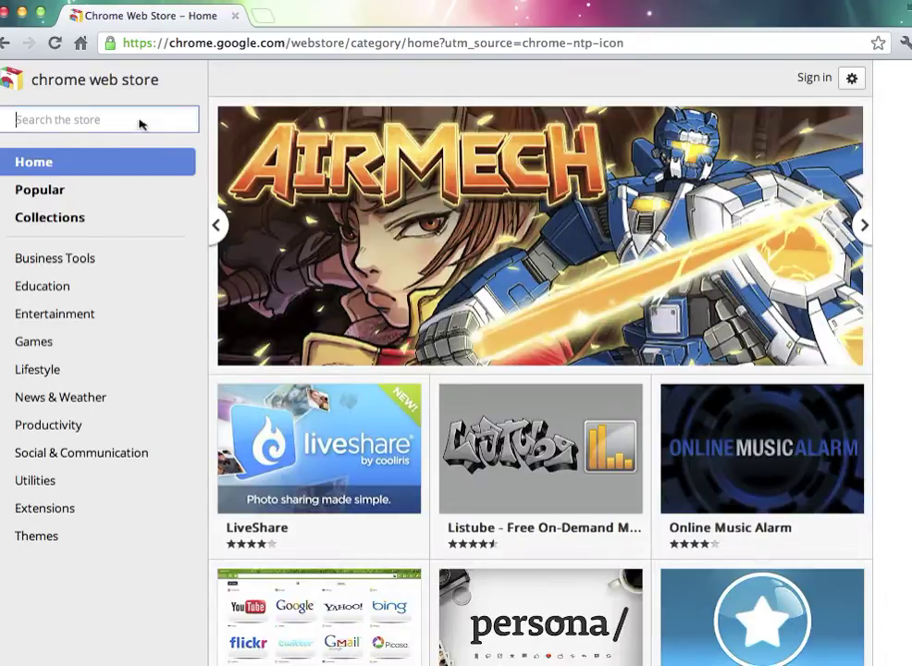
pyautogui.write('rss feed d')
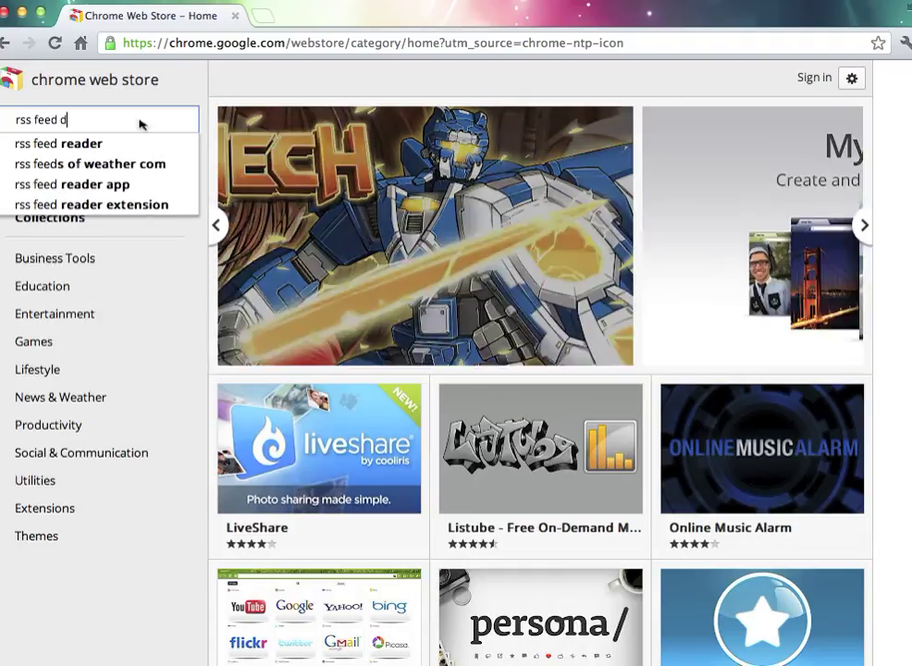
pyautogui.press('BackSpace')
pyautogui.write('rea')
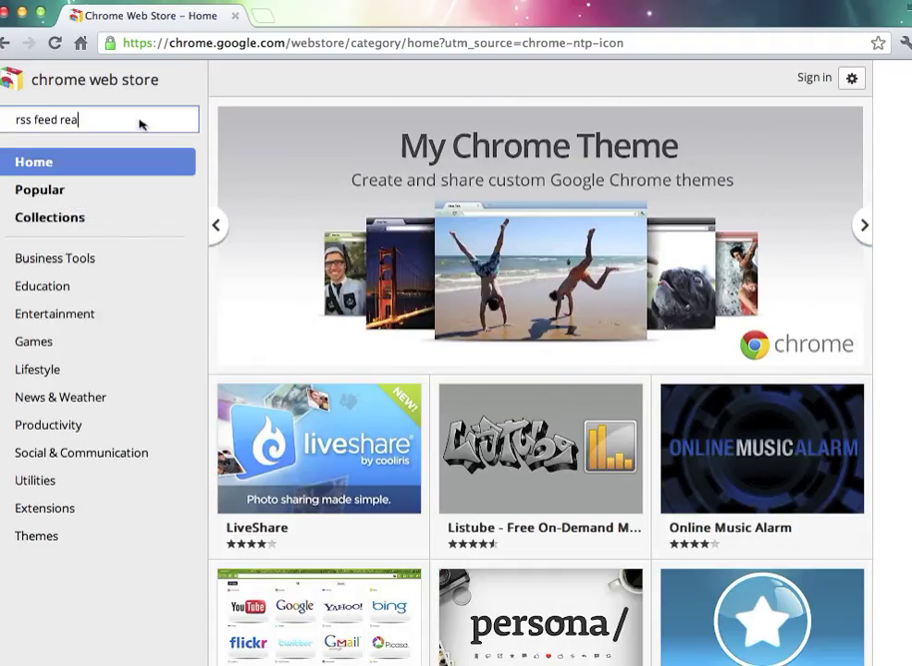
pyautogui.write('der')
pyautogui.press('Return')
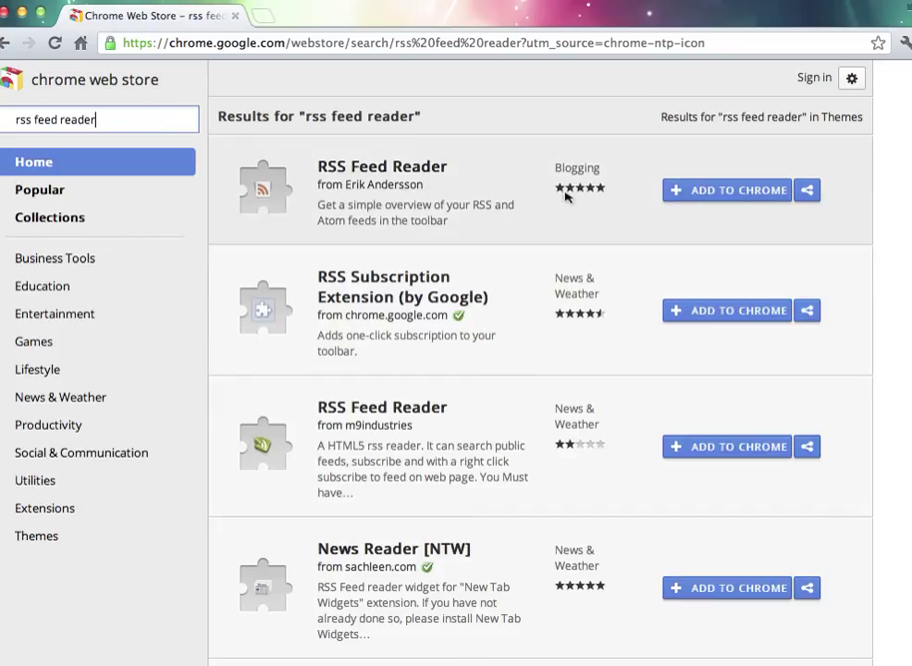
# - Install the top RSS Feed Reader result and dismiss the installed notice
pyautogui.click(731, 192)
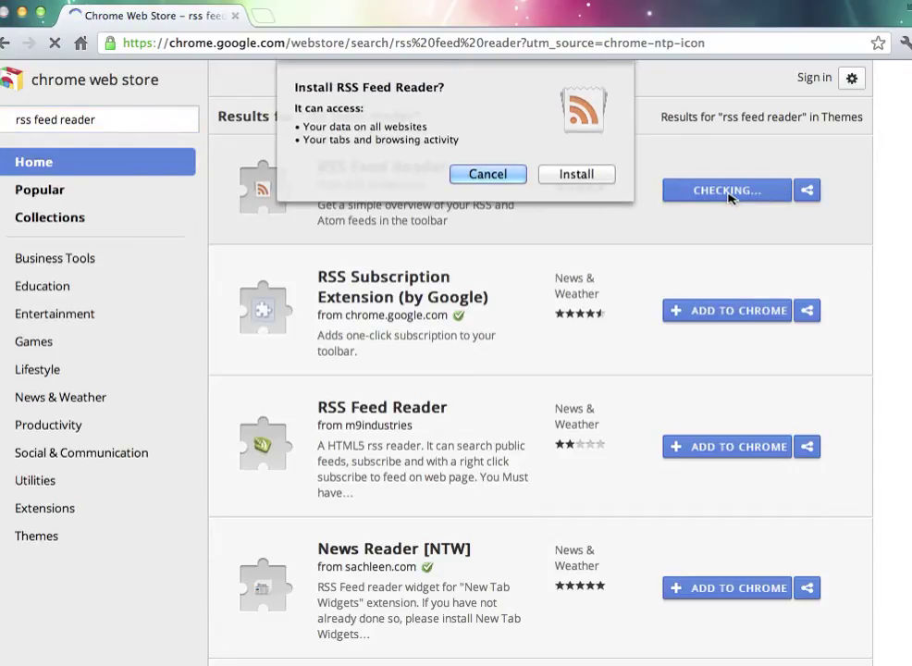
pyautogui.click(595, 174)
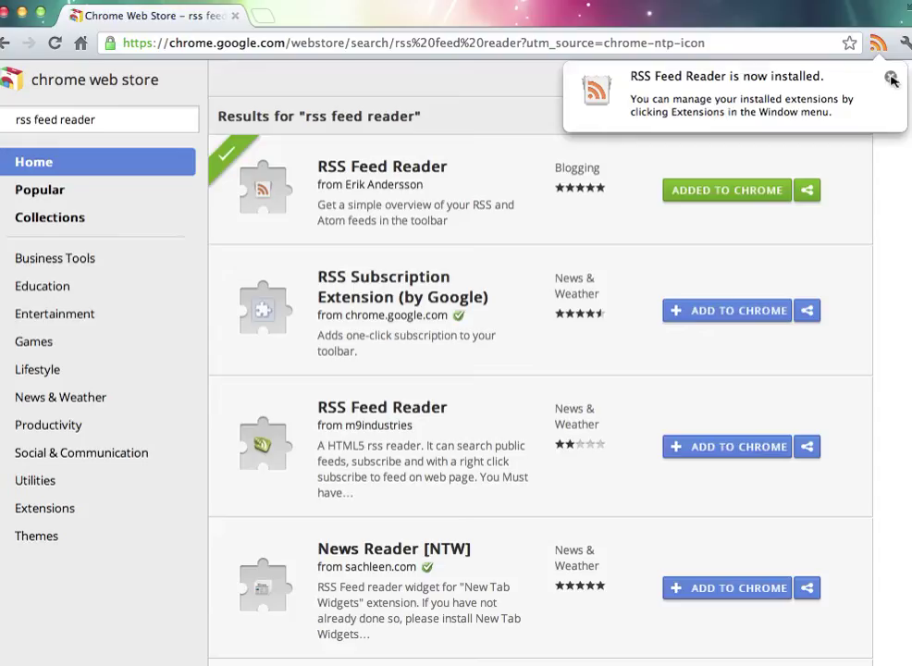
pyautogui.click(891, 78)
pyautogui.click(544, 44)
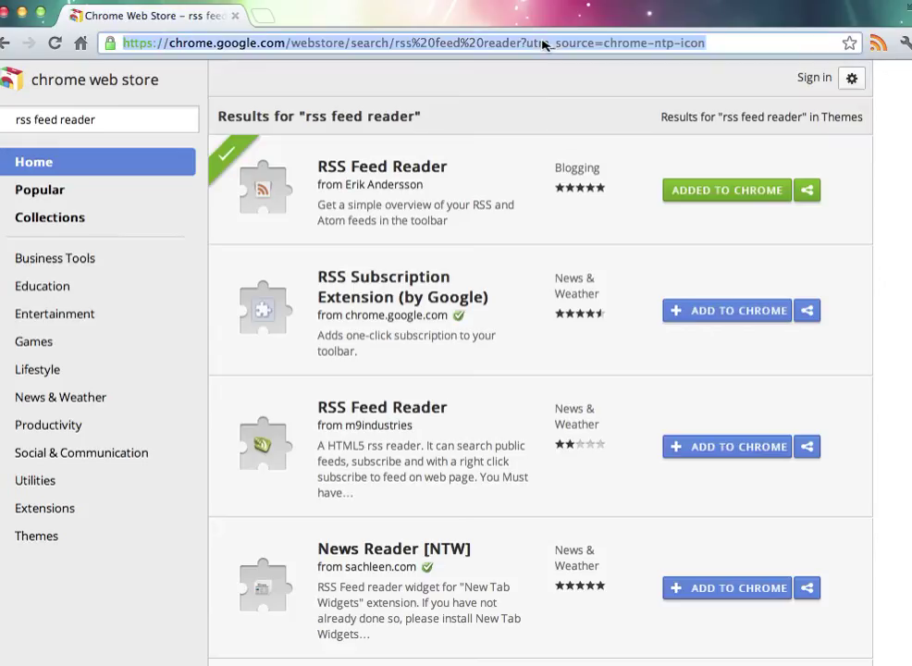
pyautogui.write('wwwthoug')
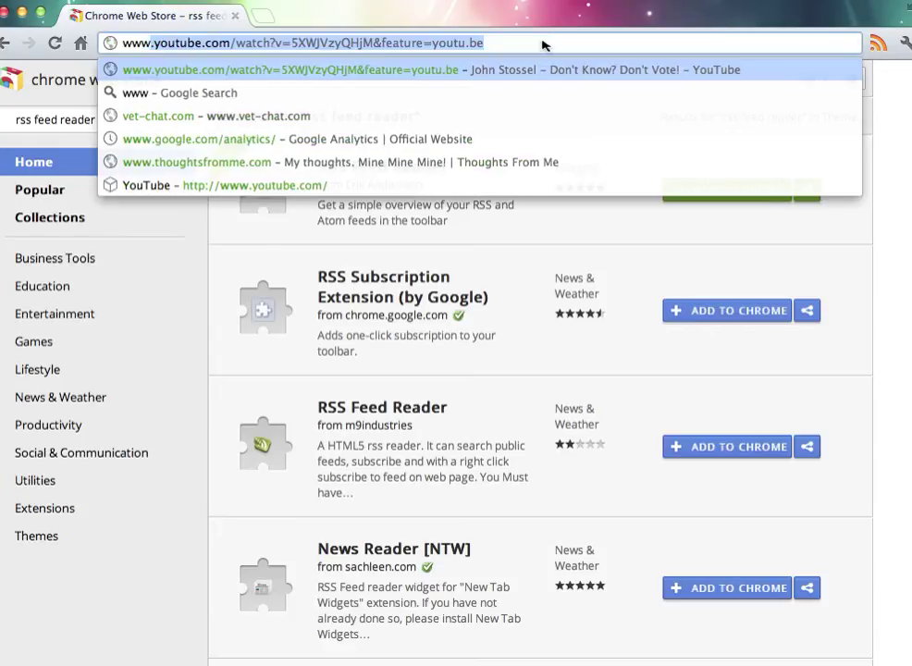
pyautogui.press('BackSpace')
pyautogui.press('BackSpace')
pyautogui.press('BackSpace')
pyautogui.press('BackSpace')
pyautogui.press('BackSpace')
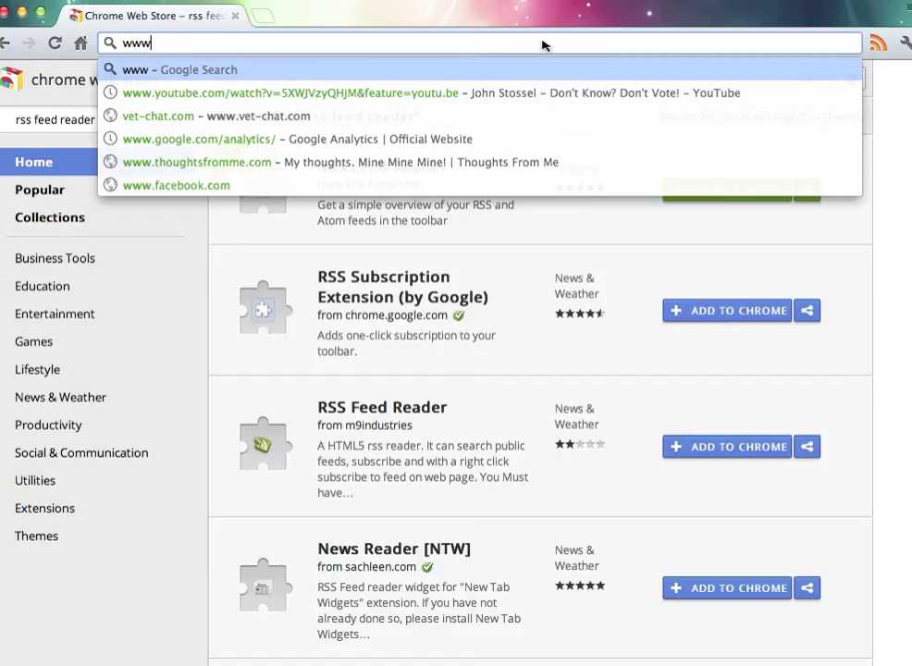
pyautogui.write('.though')
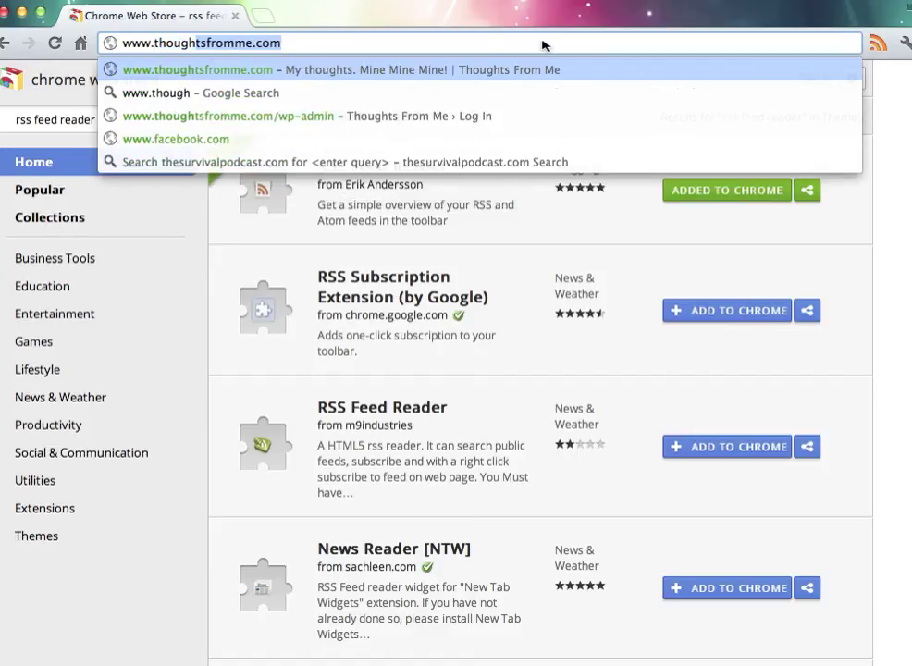
pyautogui.press('Return')
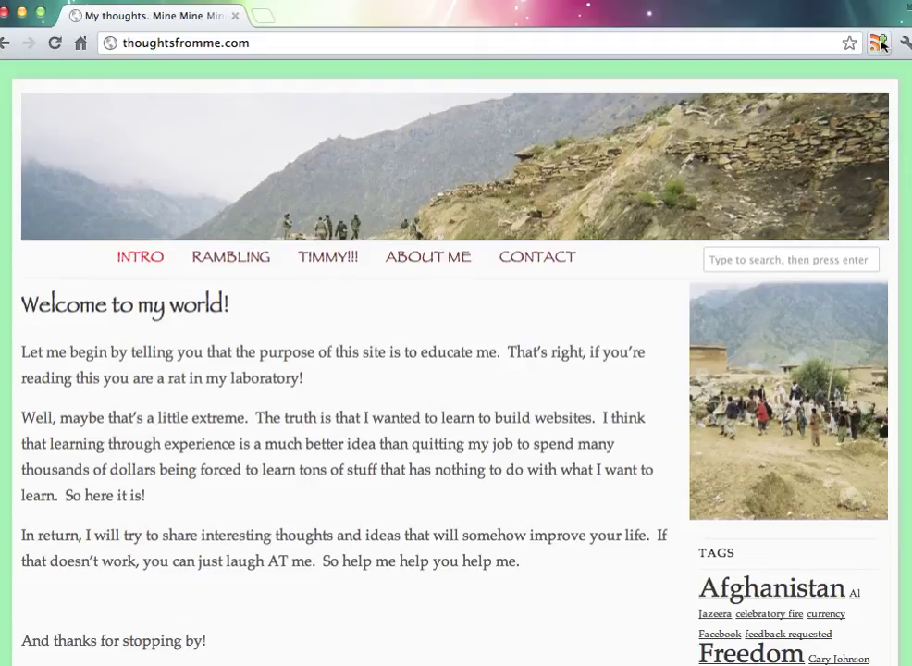
pyautogui.click(879, 42)
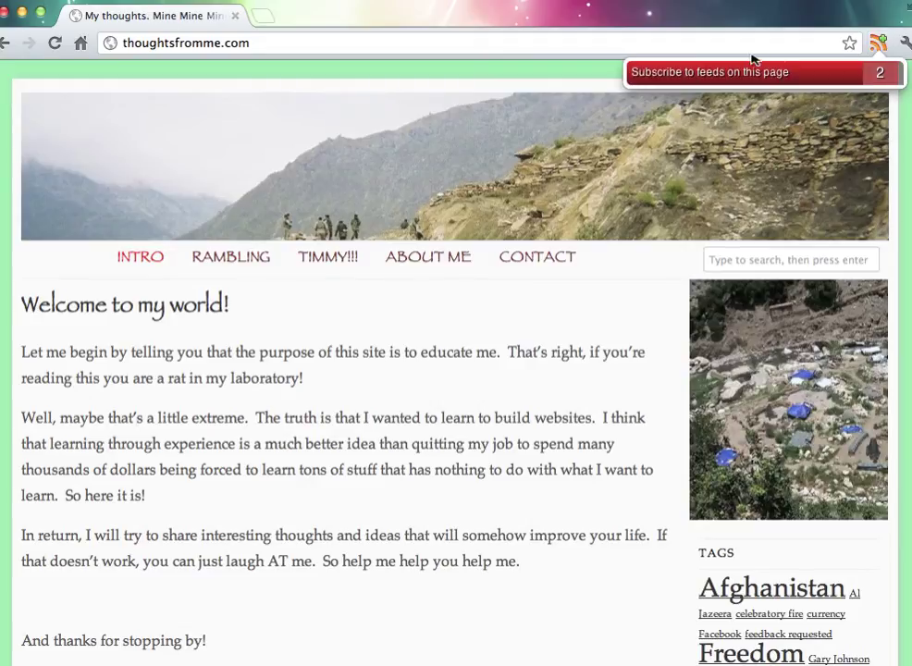
# - Subscribe to the blog's Thoughts From Me feed in RSS Feed Reader
pyautogui.click(737, 74)
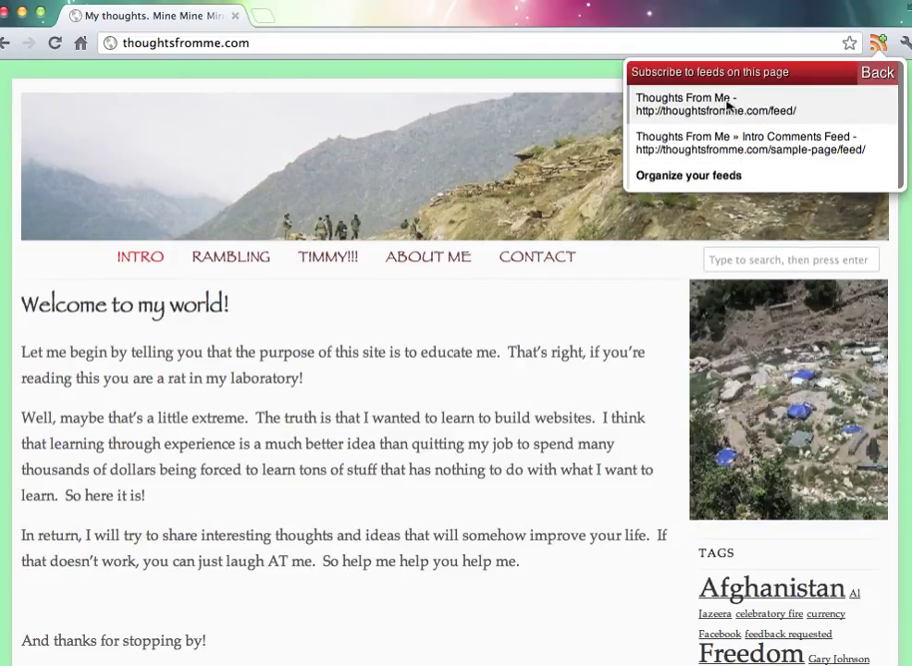
pyautogui.click(727, 106)
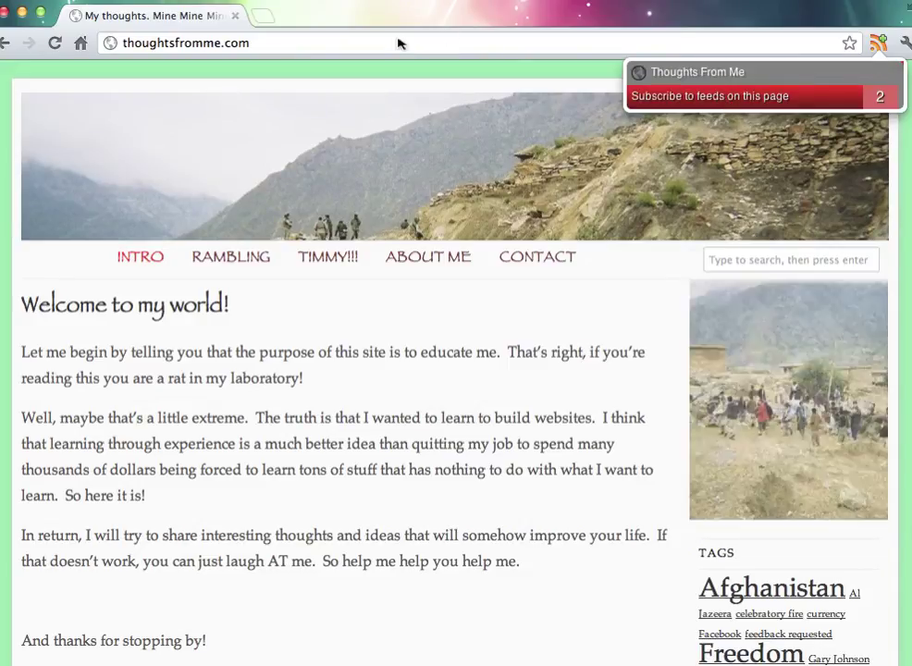
pyautogui.click(398, 42)
# - Search 'news', open the Google News result, and show its feed in the reader
pyautogui.write('ne')
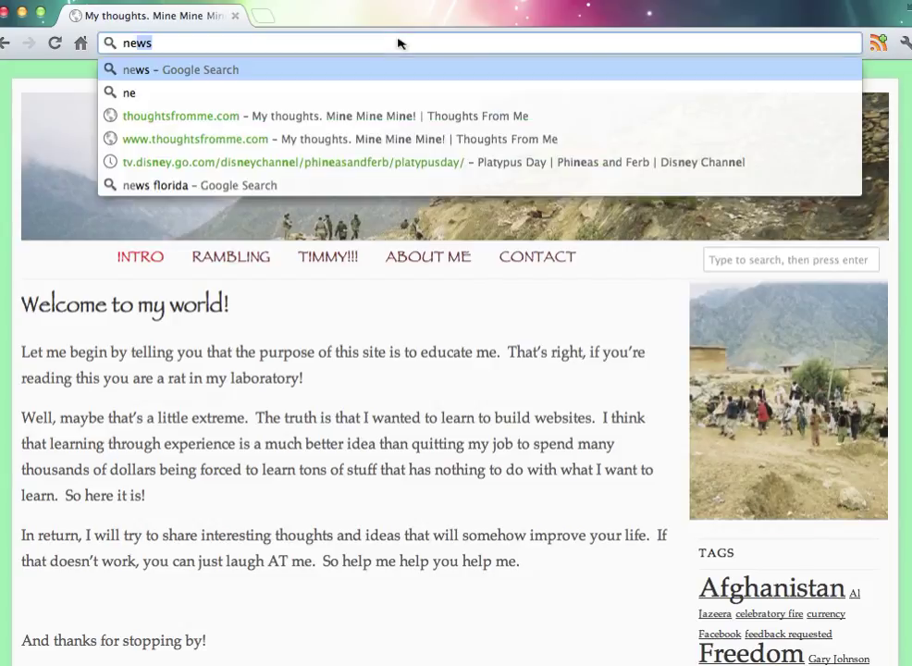
pyautogui.write('ws')
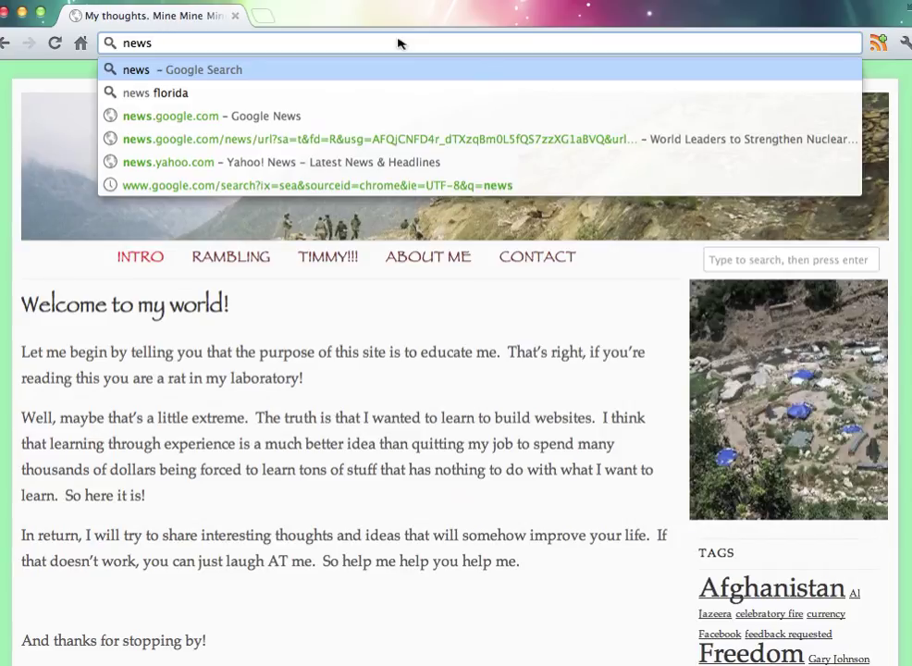
pyautogui.press('Return')
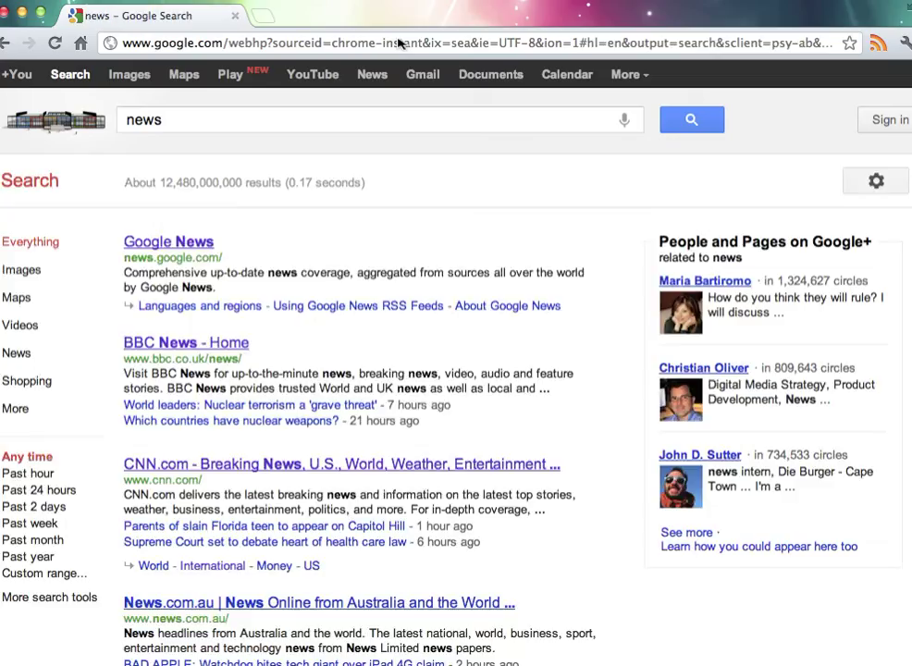
pyautogui.click(185, 243)
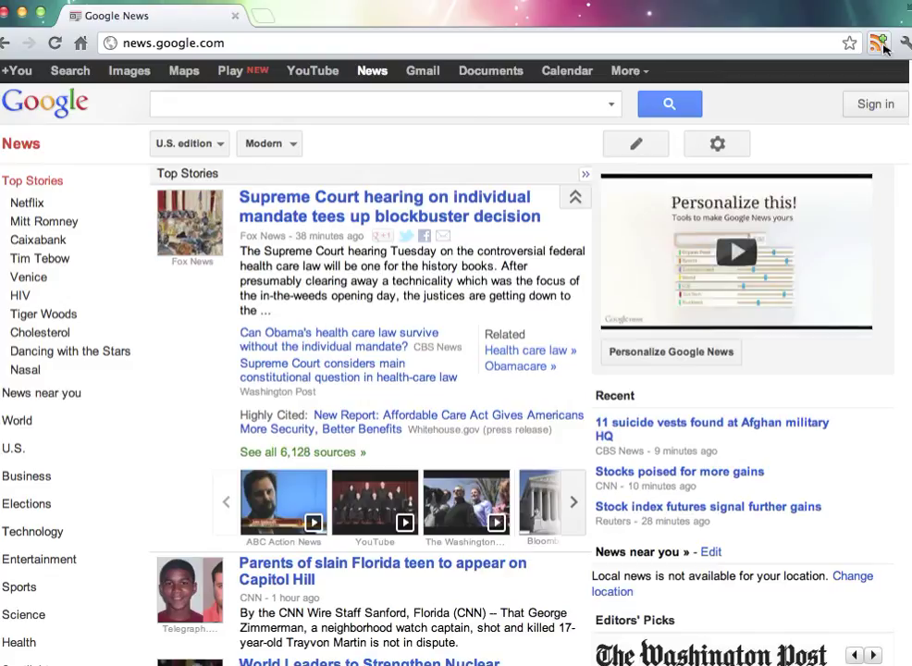
pyautogui.click(880, 45)
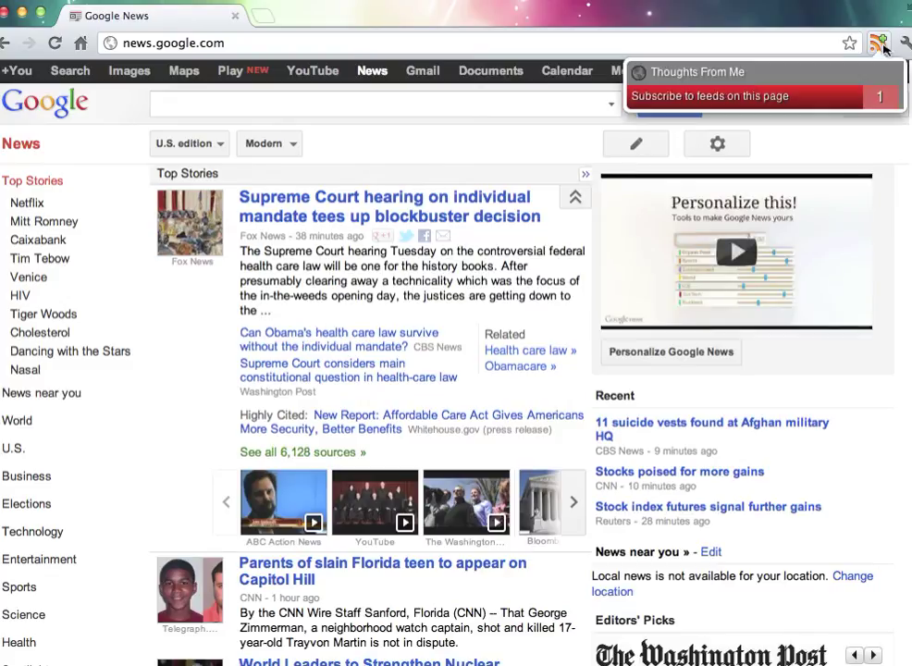
# - Subscribe to the Top Stories - Google News feed and return to the 'news' results
pyautogui.click(749, 96)
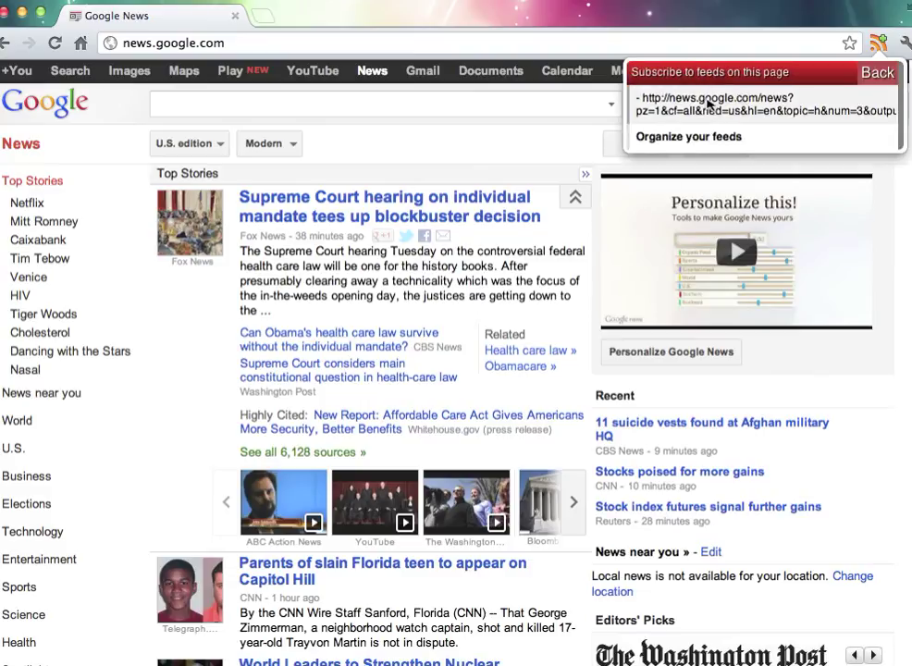
pyautogui.click(709, 103)
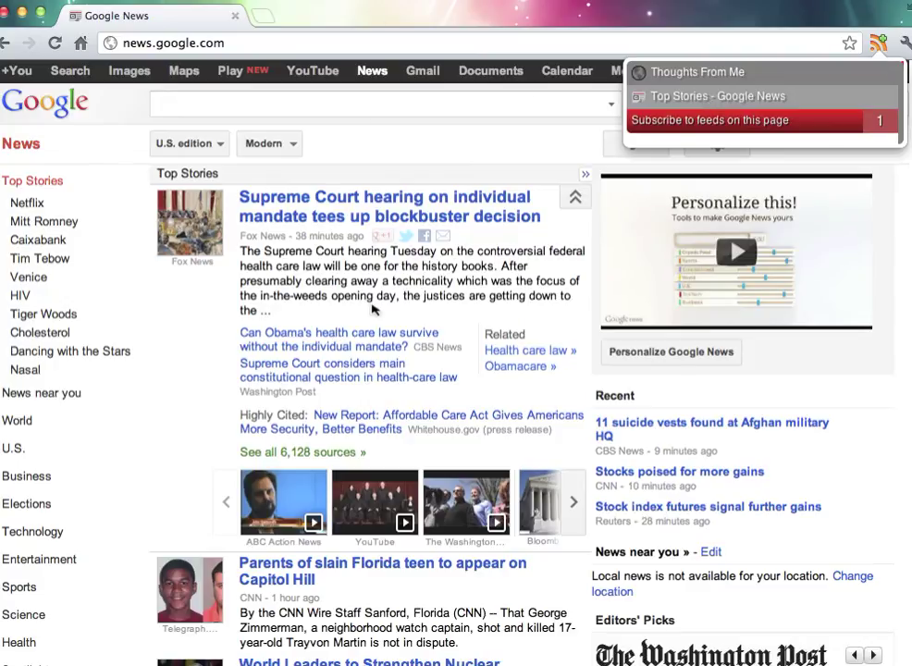
pyautogui.hscroll(-5, 372, 310)
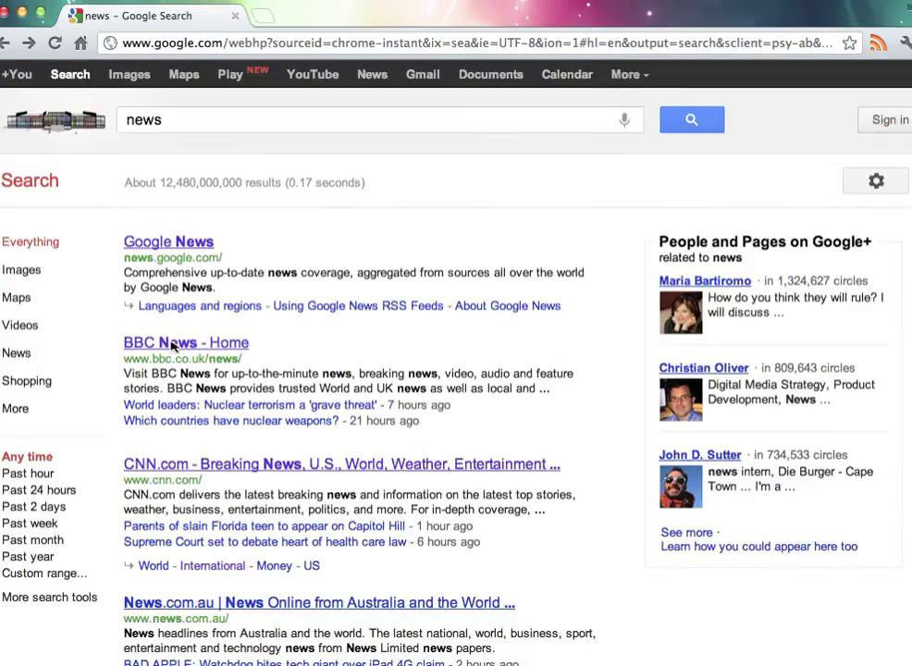
# - Open the CNN.com result from the 'news' search results
pyautogui.click(161, 465)
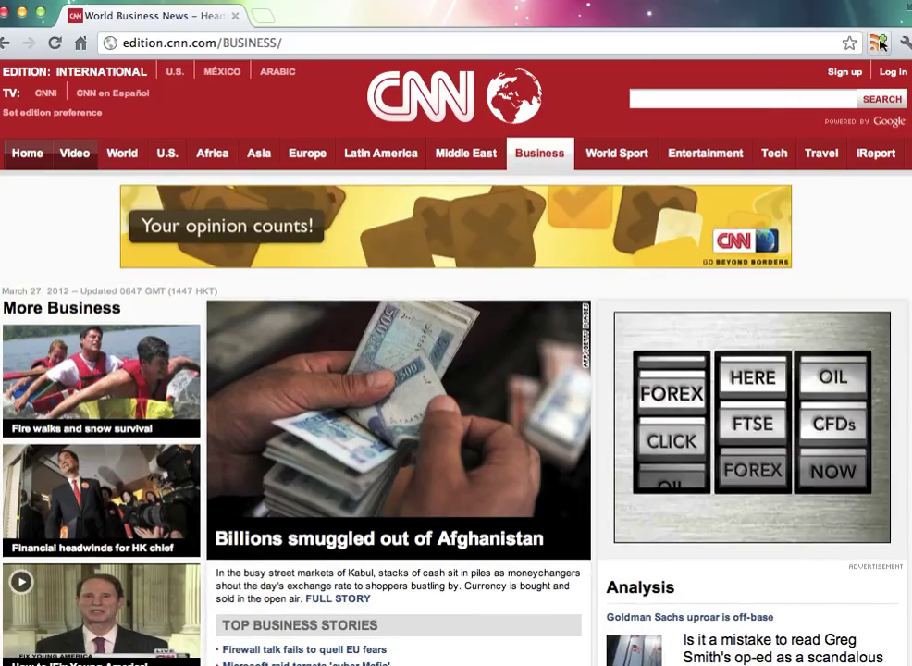
# - Subscribe to CNN - Recent Stories [RSS] from the CNN page's available feeds
pyautogui.click(878, 44)
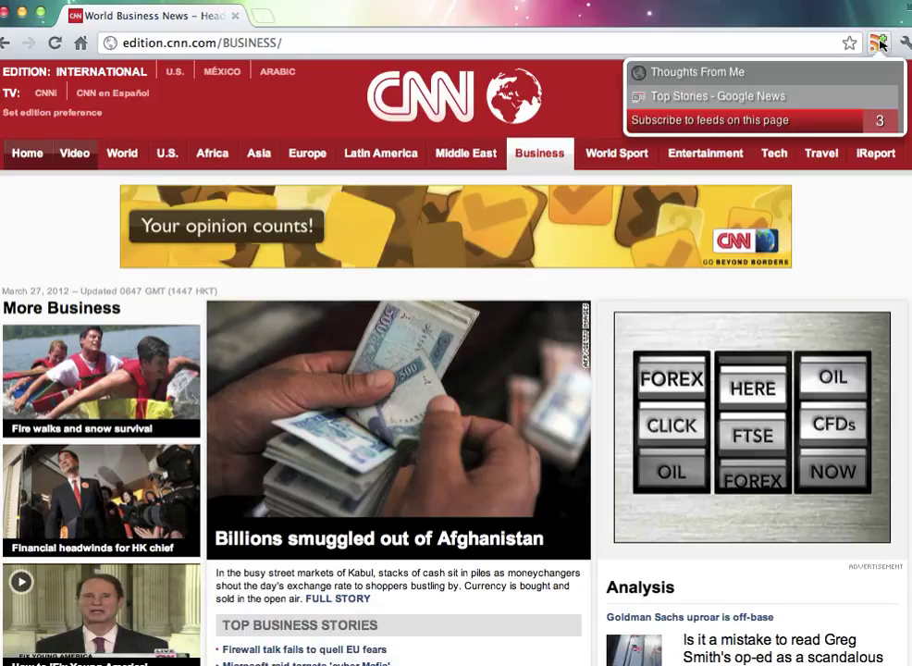
pyautogui.click(702, 122)
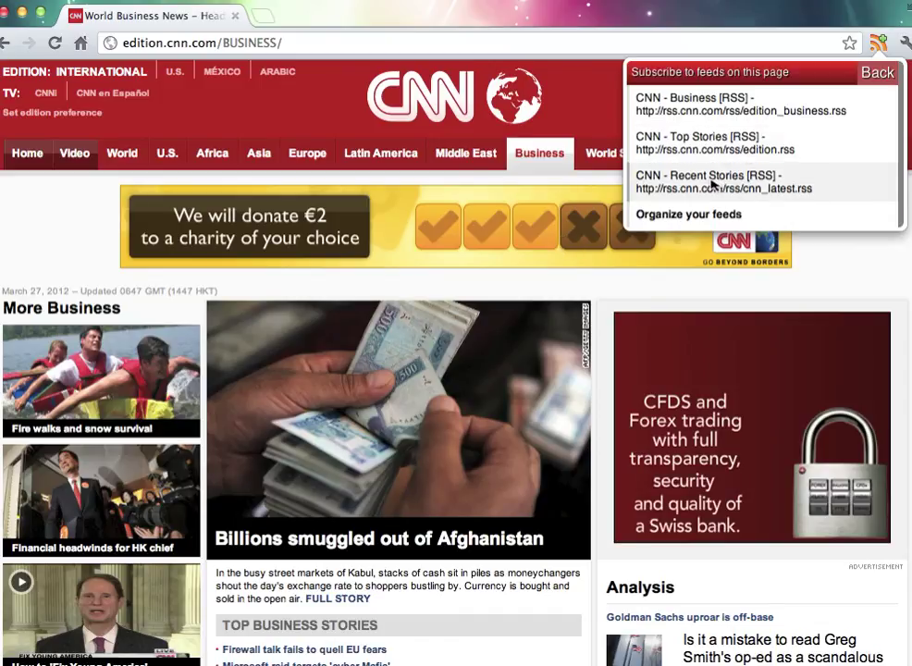
pyautogui.click(712, 184)
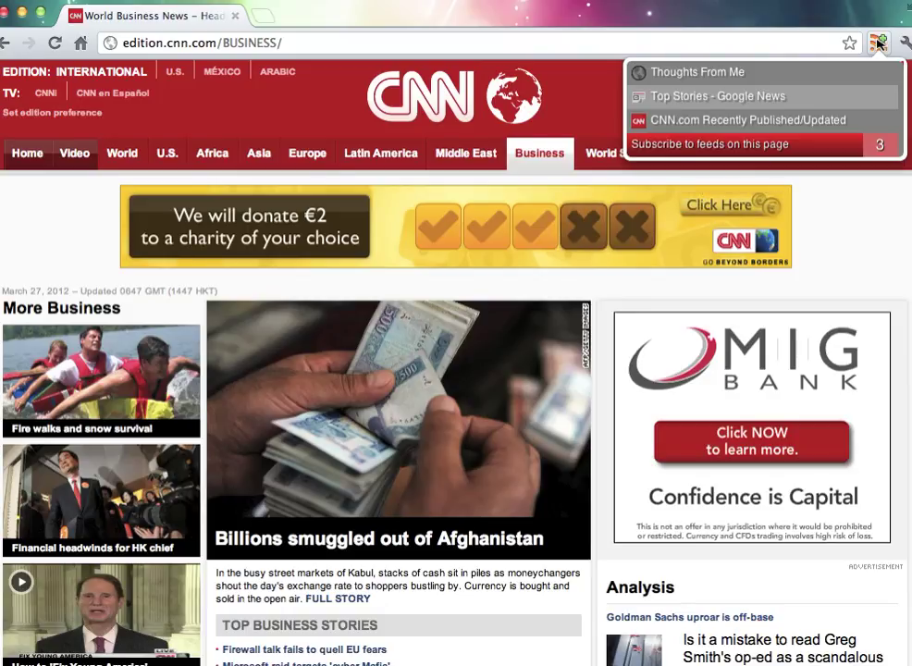
# - In the reader's options, drag Top Stories - Google News below the CNN feed
pyautogui.rightClick(878, 43)
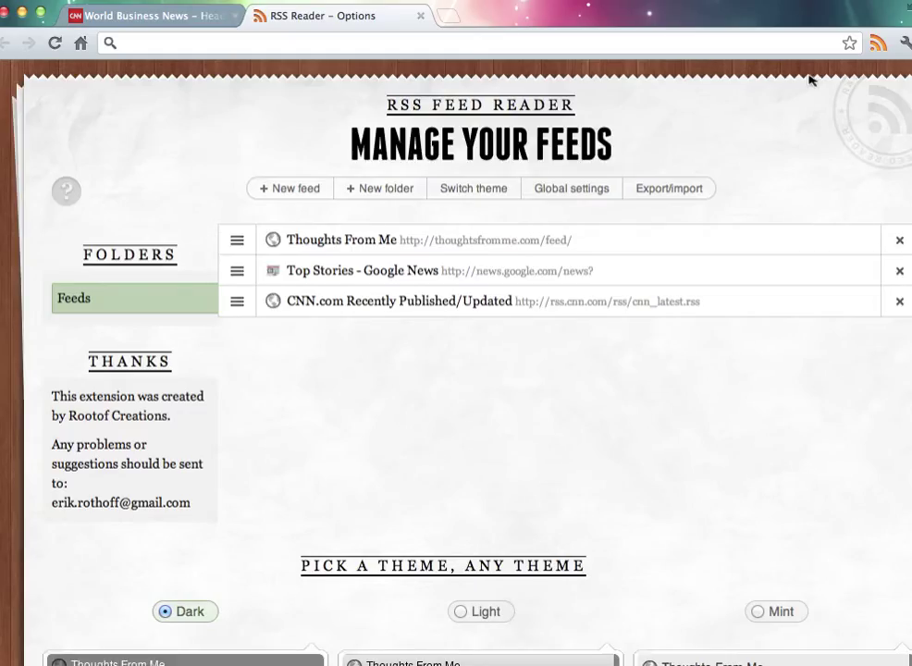
pyautogui.click(511, 185)
pyautogui.moveTo(236, 271); pyautogui.dragTo(237, 350)
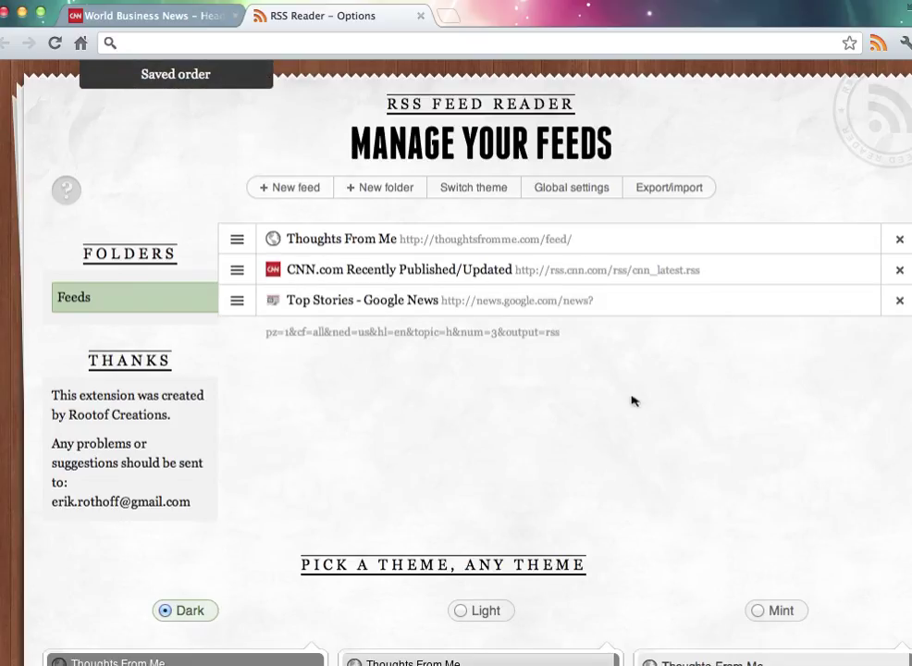
# - Select the Light theme for RSS Feed Reader
pyautogui.scroll(-5, 633, 397)
pyautogui.scroll(5, 651, 365)
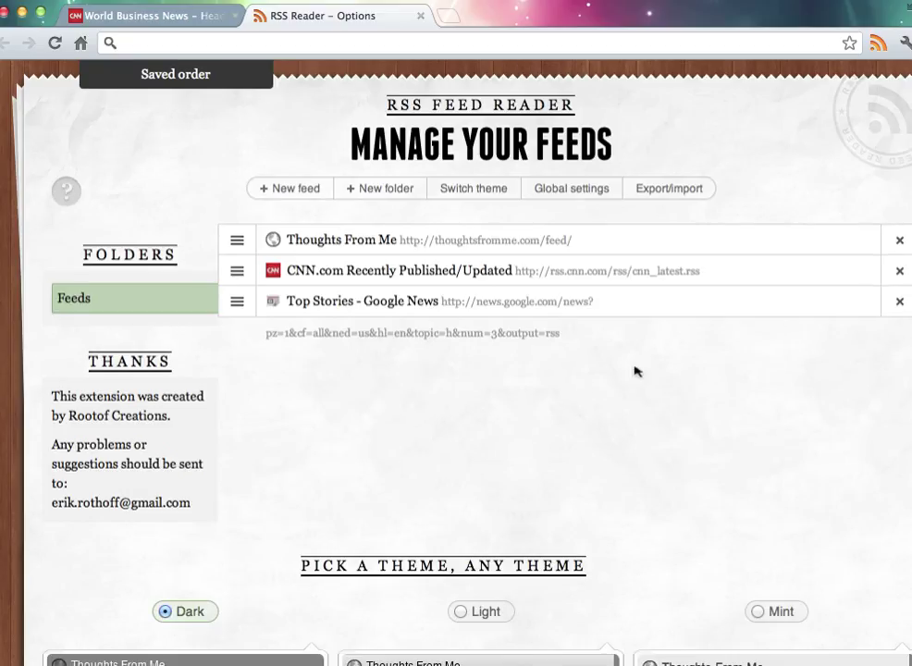
pyautogui.scroll(-3, 599, 386)
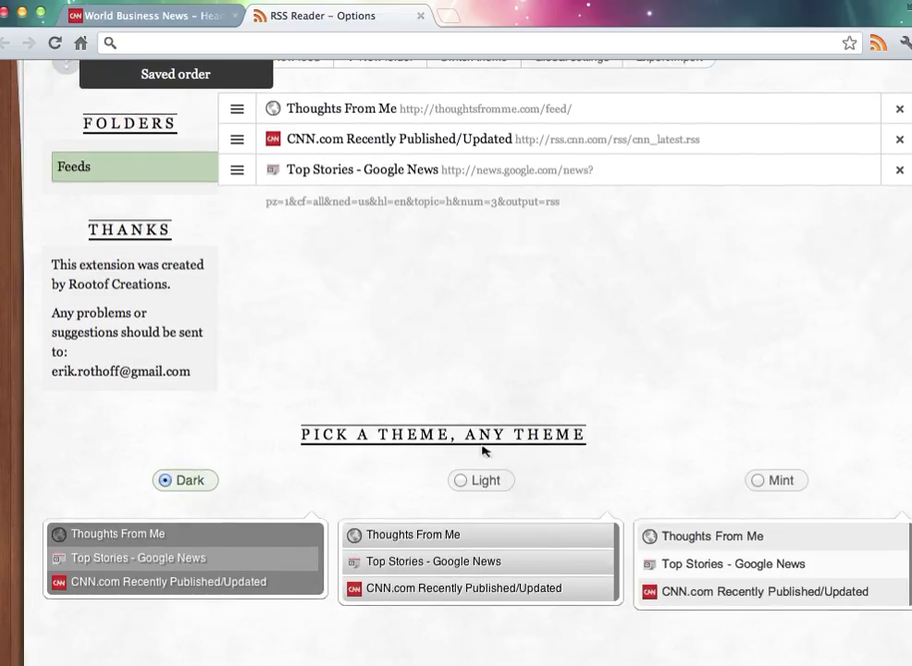
pyautogui.click(476, 488)
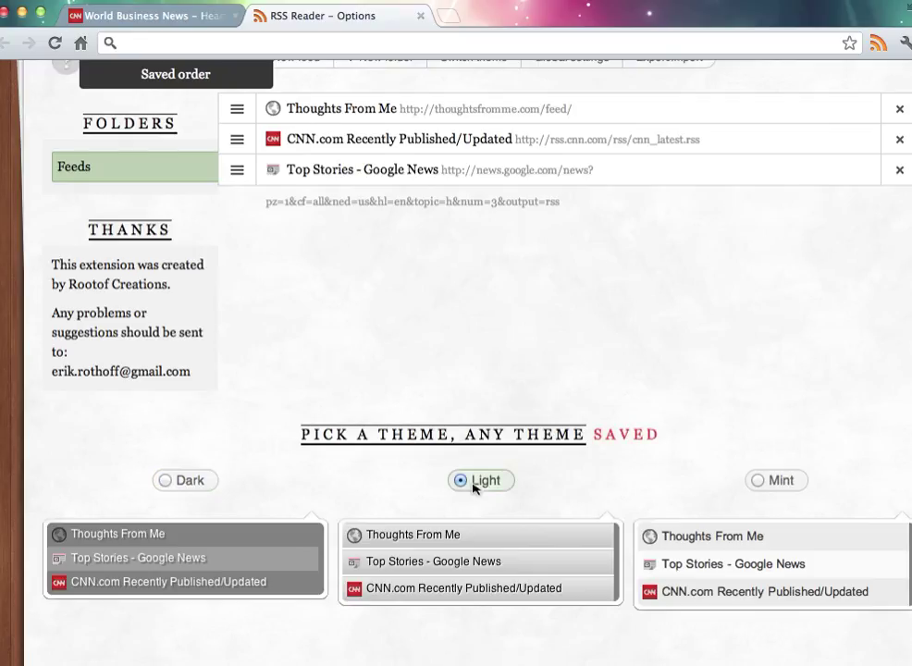
pyautogui.scroll(3, 475, 486)
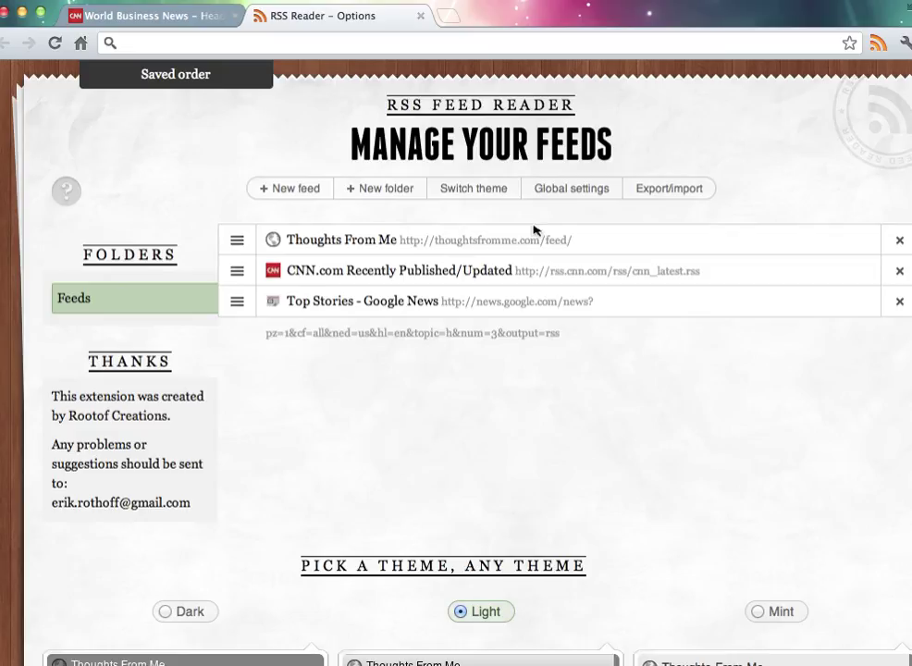
pyautogui.press('super+Tab')
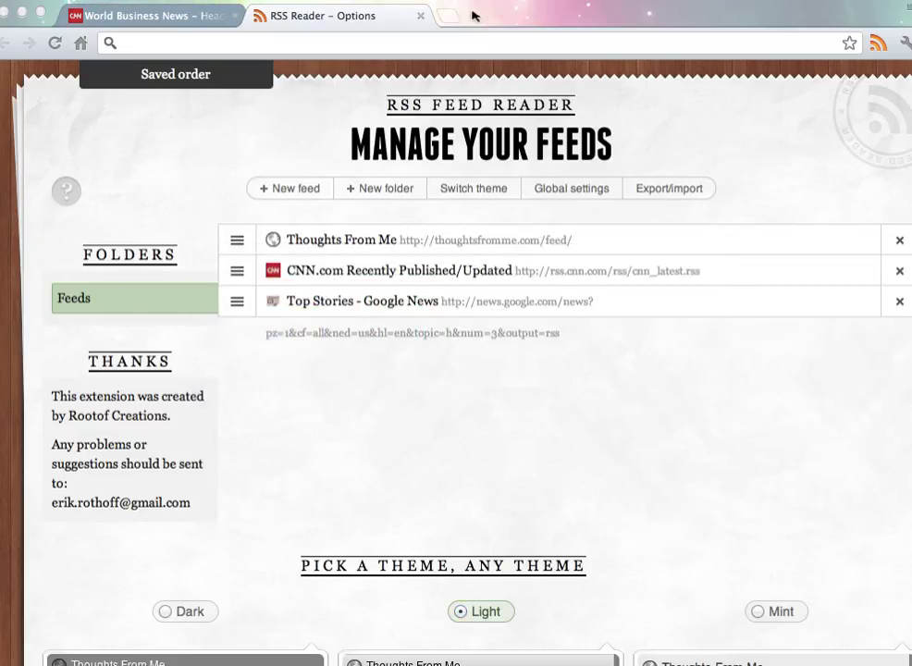
# - Pause the screen recorder, then view the five subscribed feeds and open Top Stories - Google News
pyautogui.click(463, 1)
pyautogui.click(444, 22)
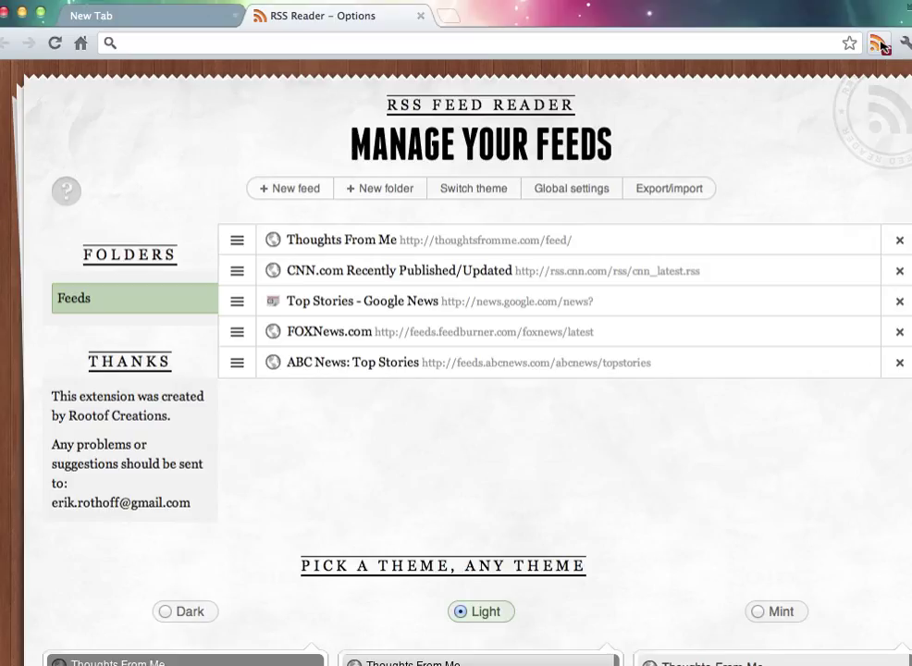
pyautogui.click(878, 44)
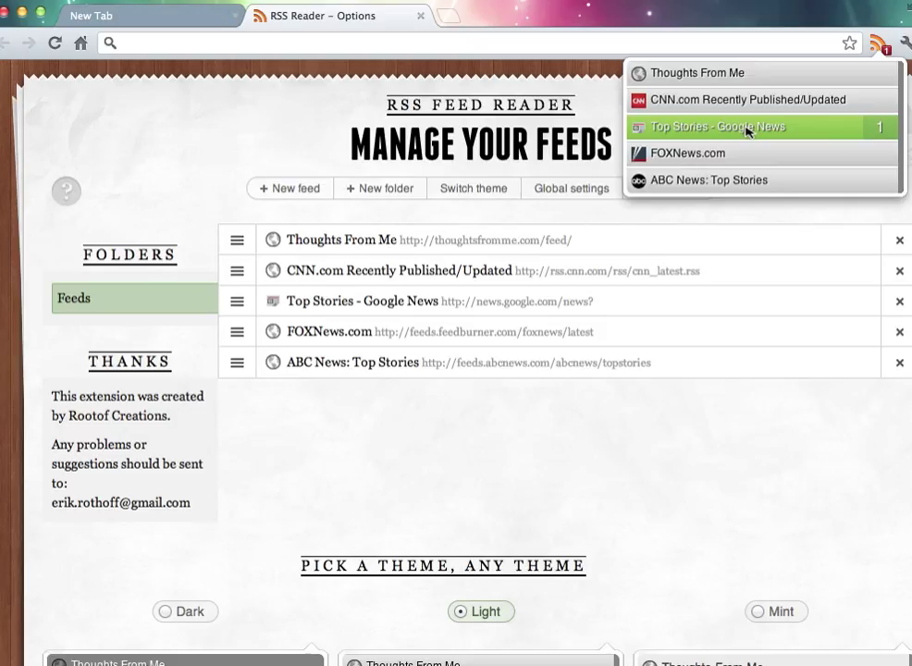
pyautogui.click(748, 131)
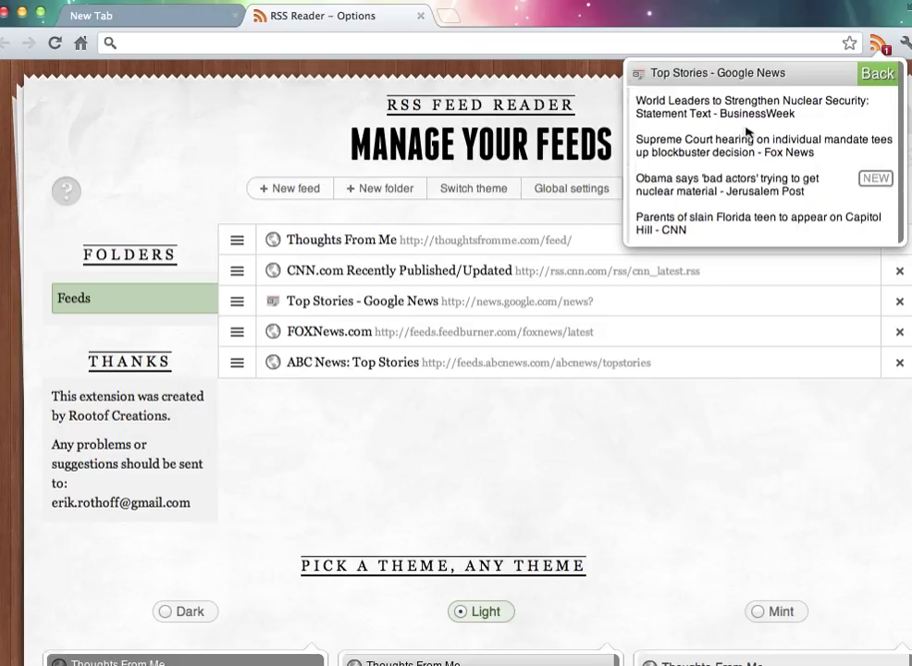
# - Mark the Obama 'bad actors' story in Top Stories - Google News as read
pyautogui.click(877, 180)
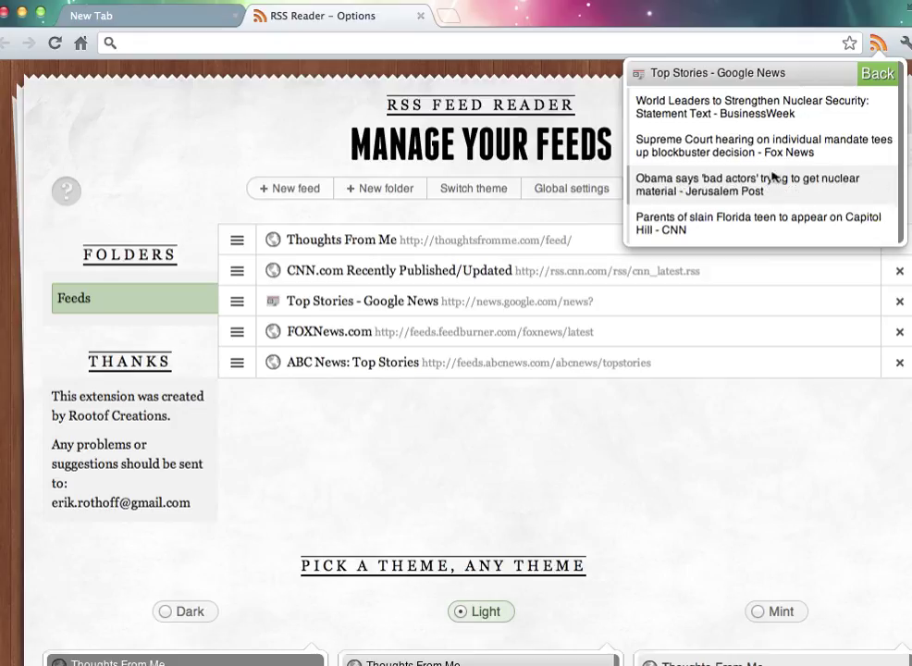
# - Open the Jerusalem Post story on Obama and nuclear material, dismiss its advert, then close the article tab
pyautogui.click(685, 185)
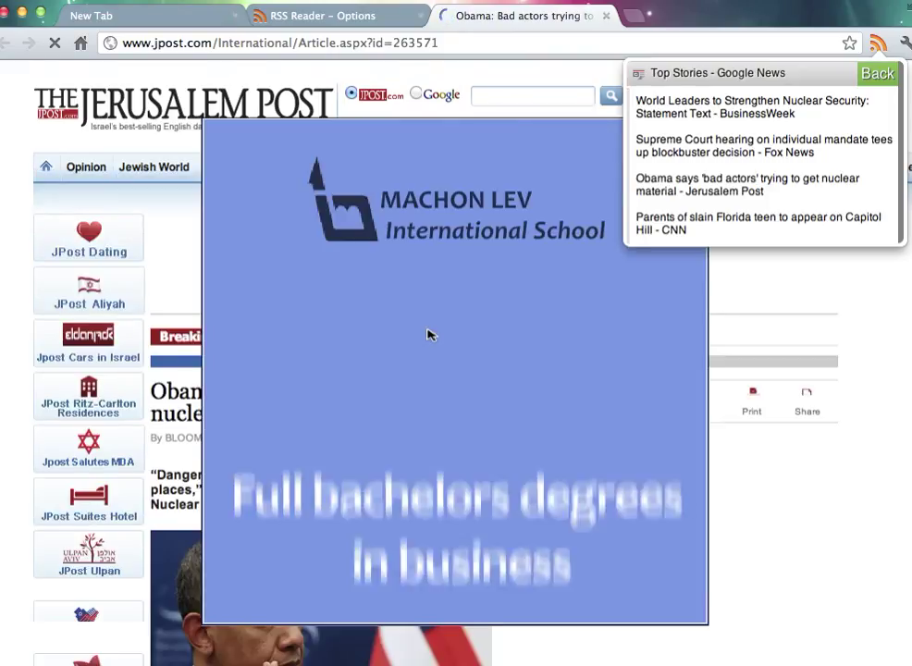
pyautogui.click(732, 496)
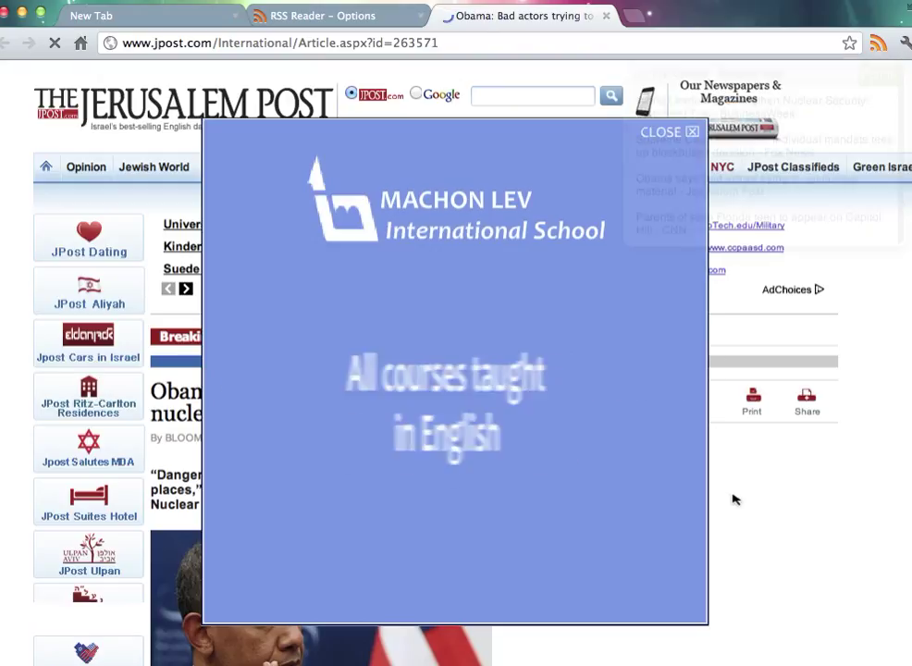
pyautogui.click(691, 131)
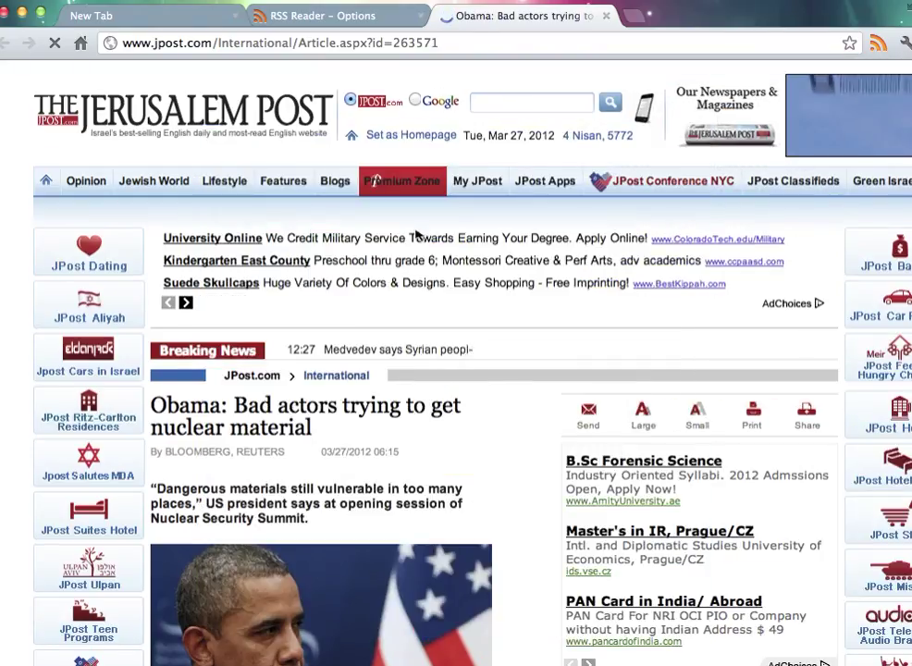
pyautogui.click(606, 16)
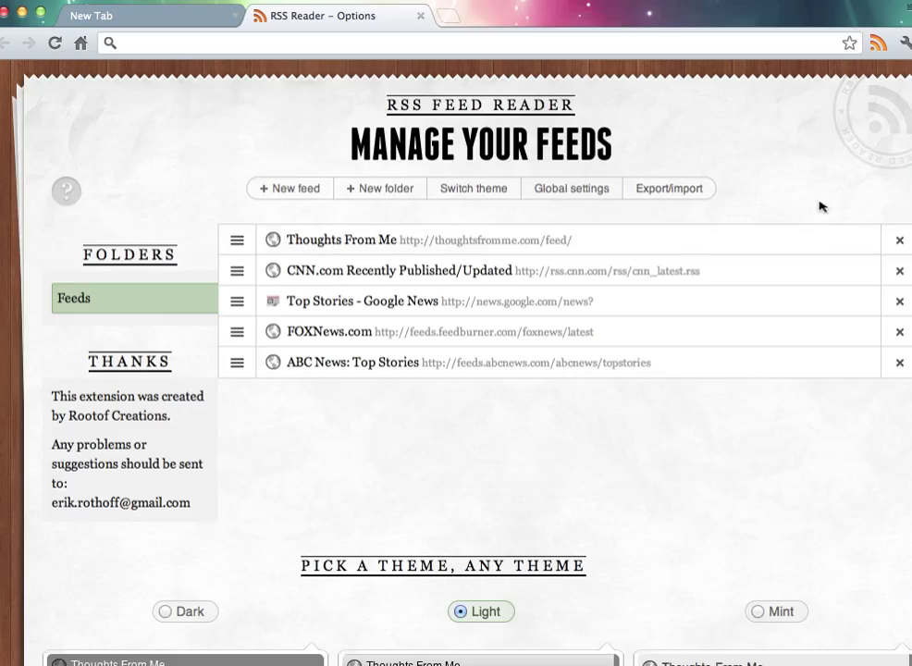
# - Delete the ABC News: Top Stories feed from the reader's options page and confirm with OK
pyautogui.rightClick(878, 43)
pyautogui.click(794, 77)
pyautogui.click(899, 364)
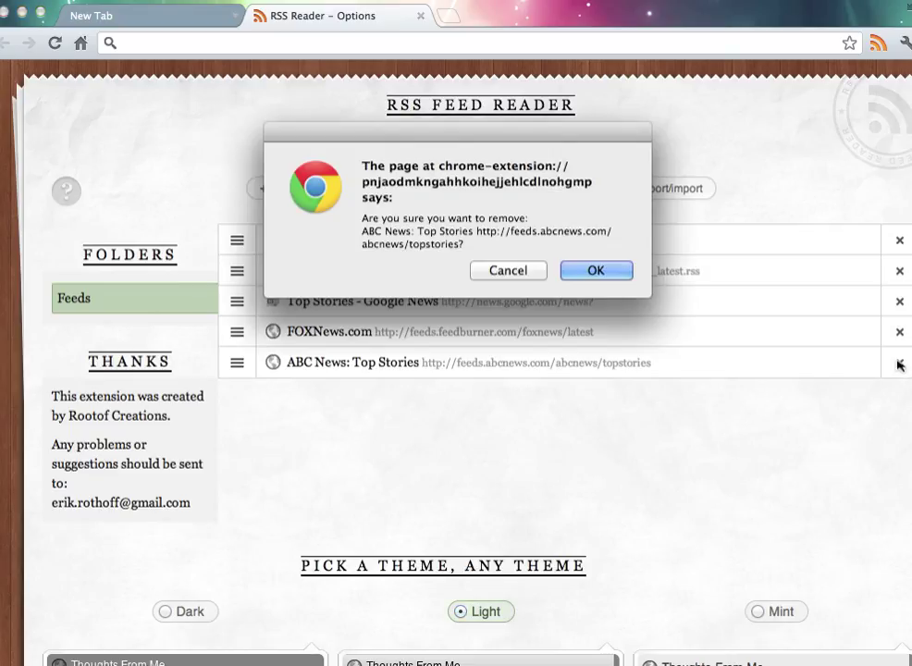
pyautogui.click(597, 270)
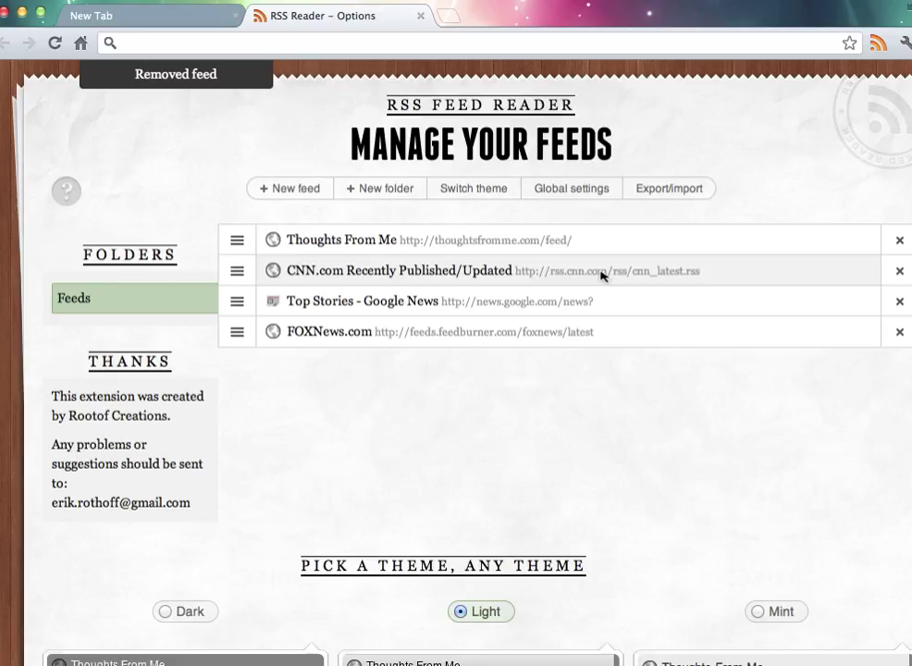